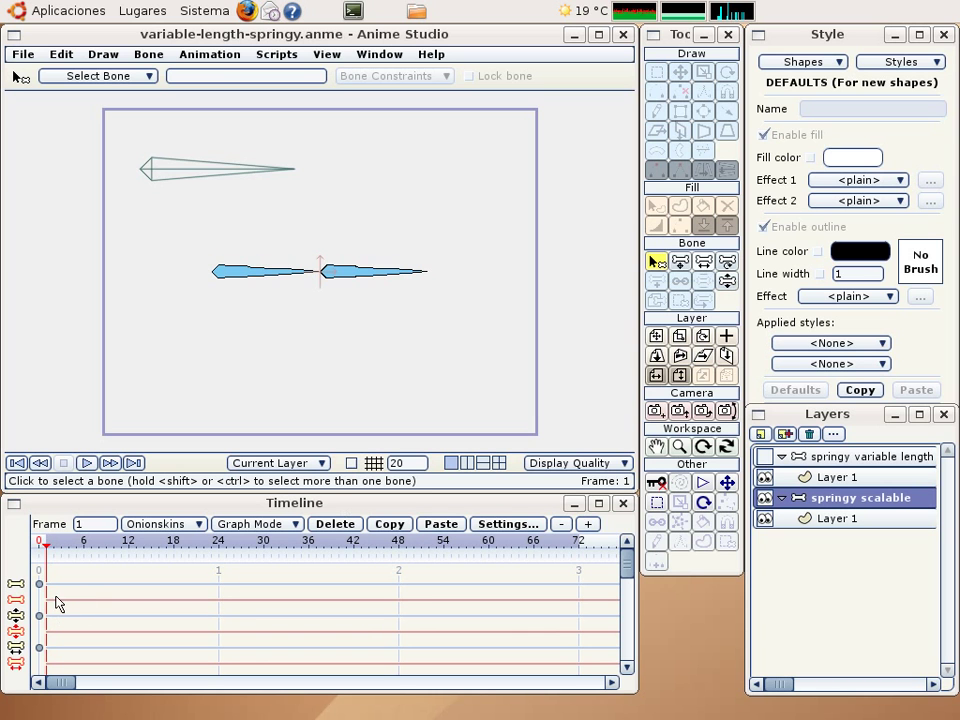
Turn off Hide Controlled Bones and hide Layer 1's shapes to expose the bone rig.
click(149, 54)
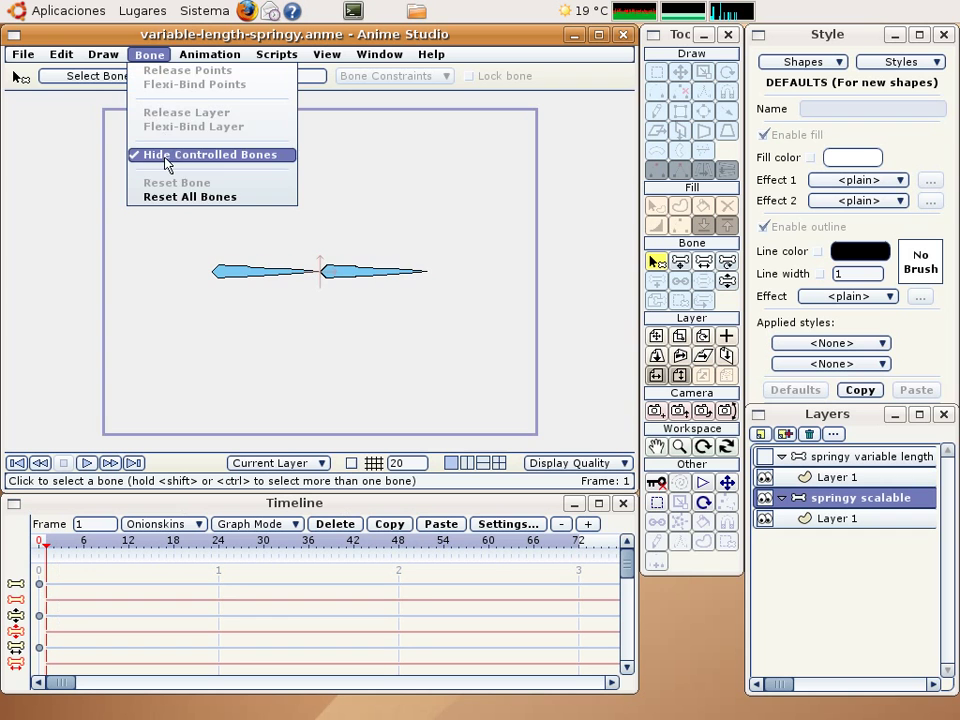
click(167, 163)
scroll(260, 327, up, 5)
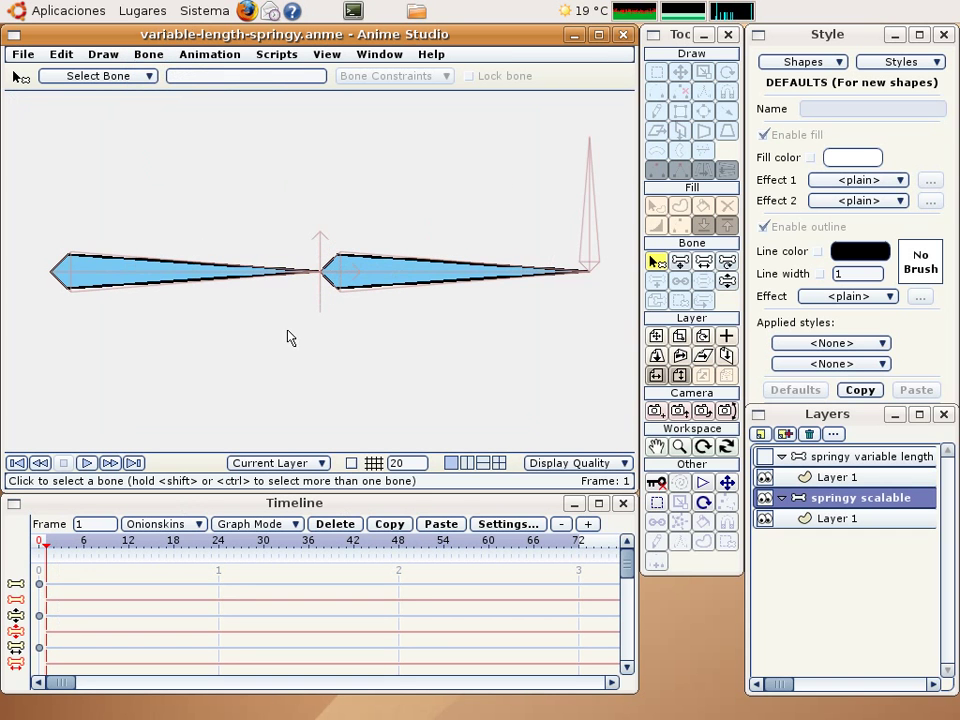
click(765, 518)
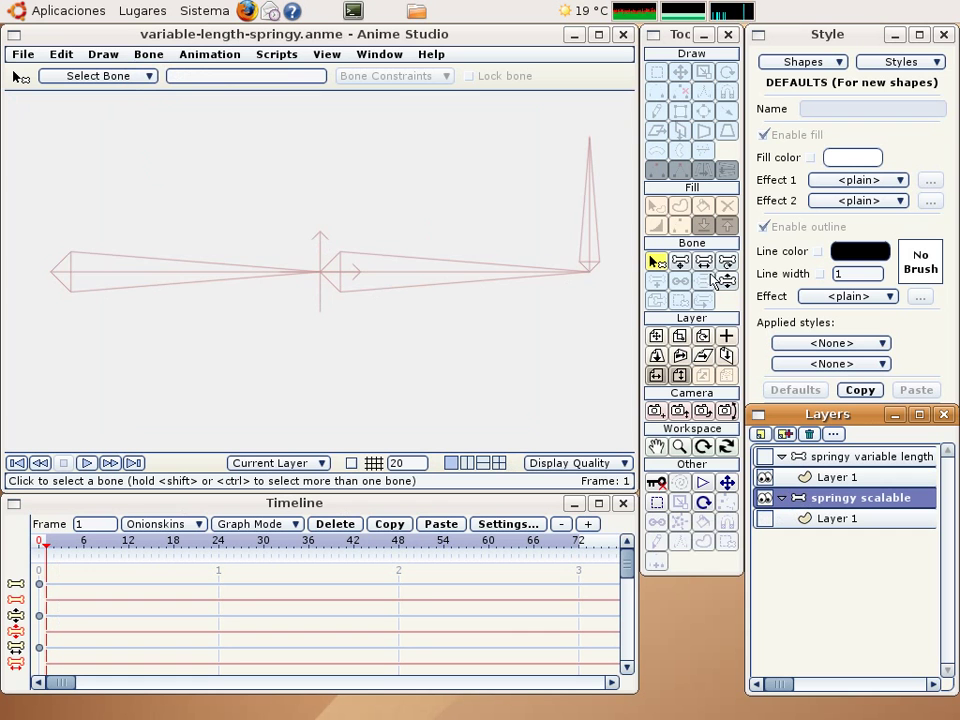
Inspect the Bone Constraints of bone 1, bone 2 and the master bone.
click(212, 276)
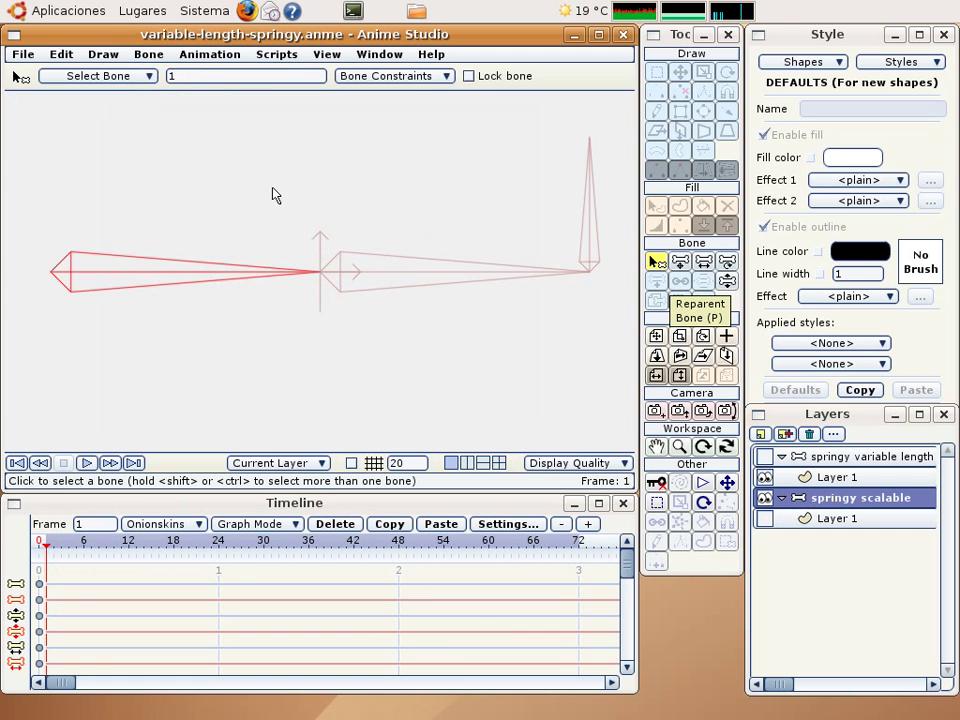
click(395, 78)
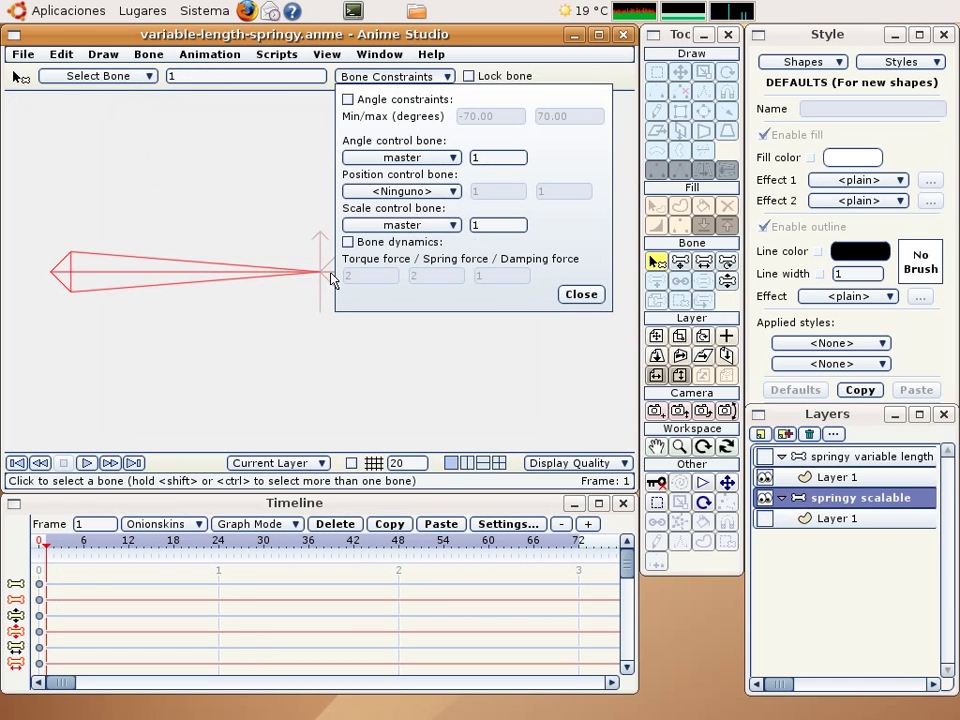
drag(330, 272, 169, 340)
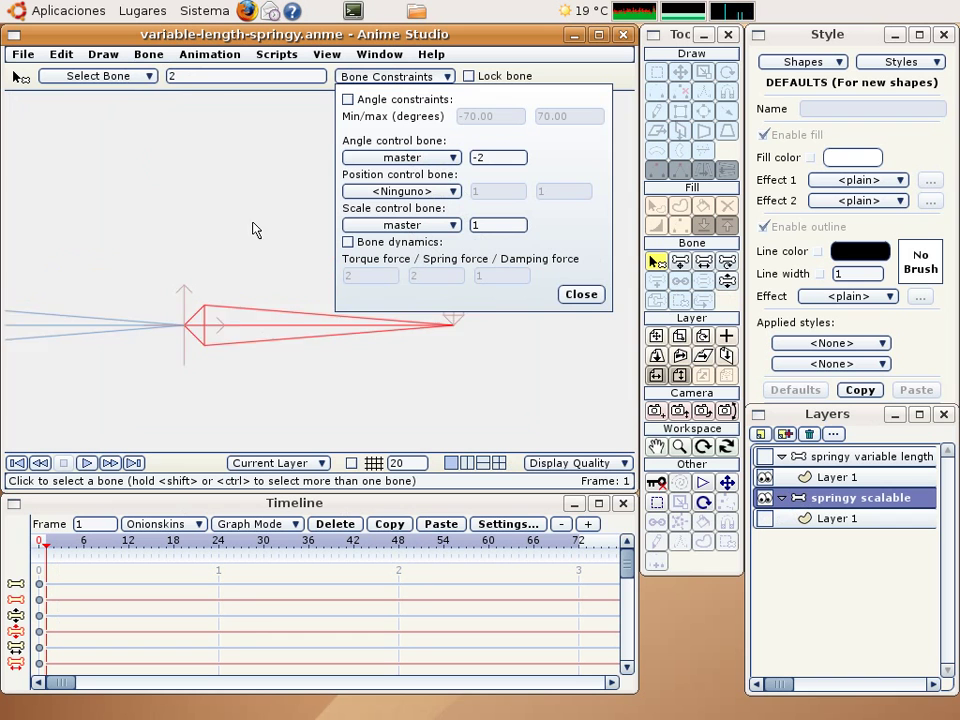
drag(253, 230, 187, 289)
click(153, 198)
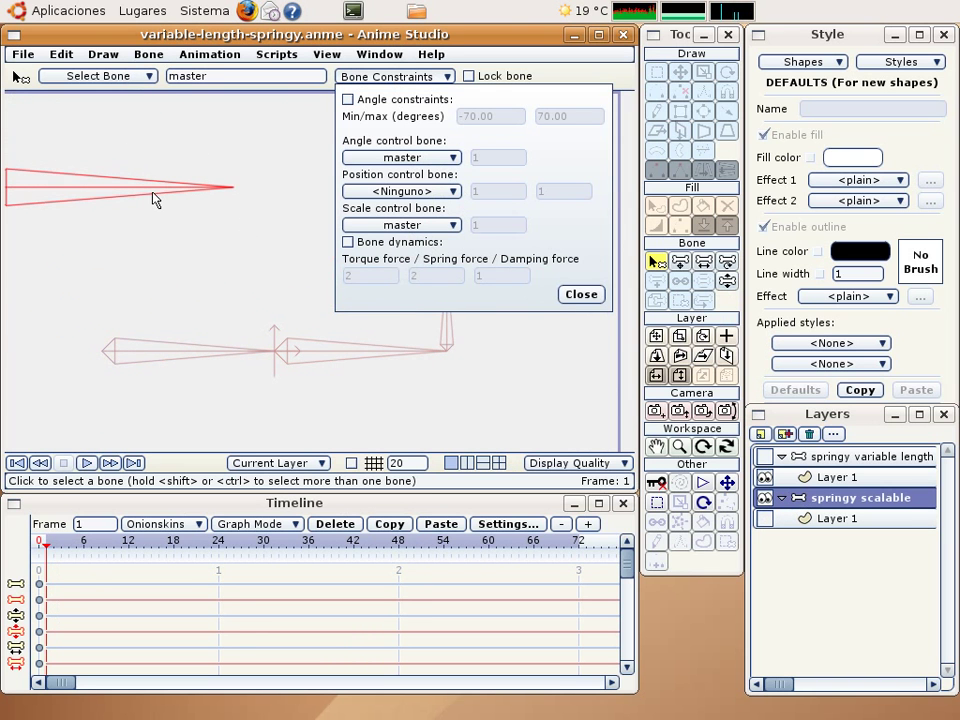
scroll(308, 343, down, 2)
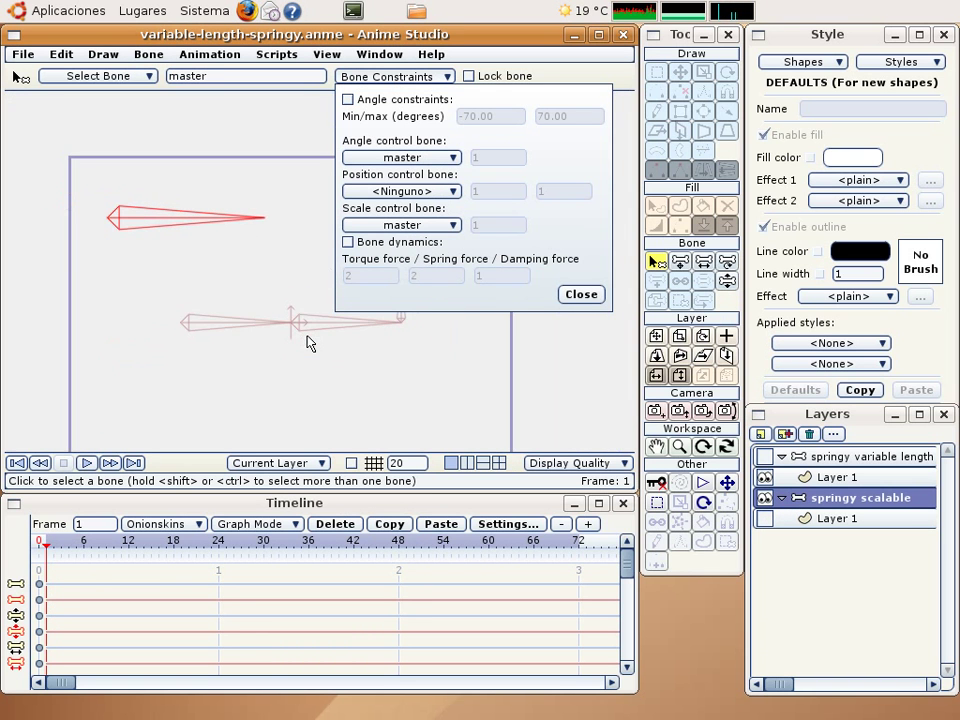
Close Bone Constraints and swing the master bone to bend the chain.
click(581, 296)
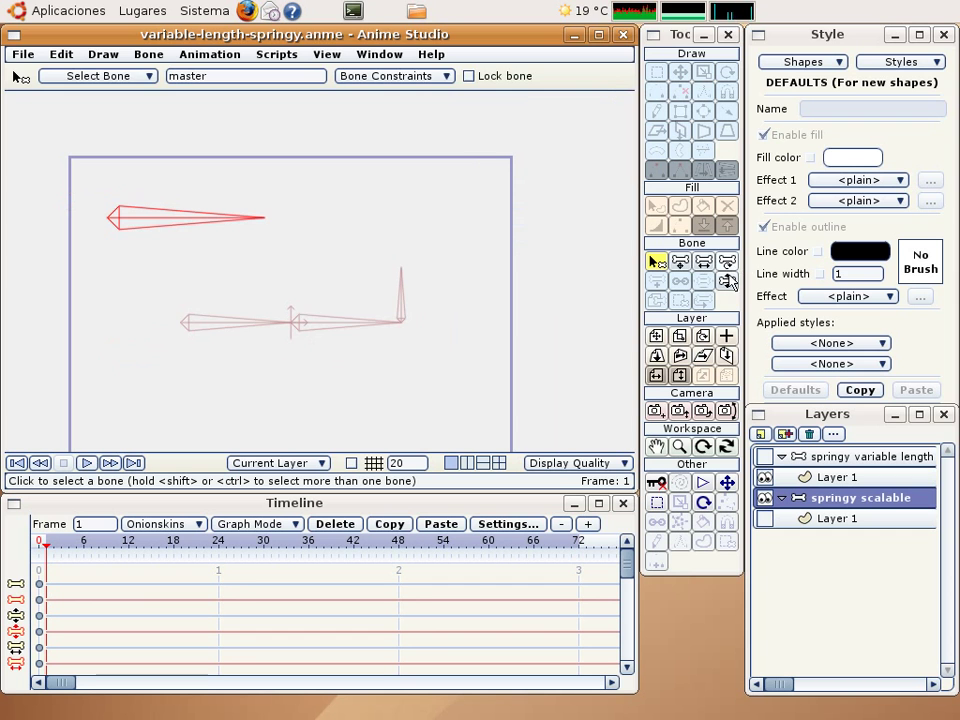
key(z)
drag(261, 231, 313, 248)
Turn Layer 1's shapes back on and swing the master bone again.
click(764, 518)
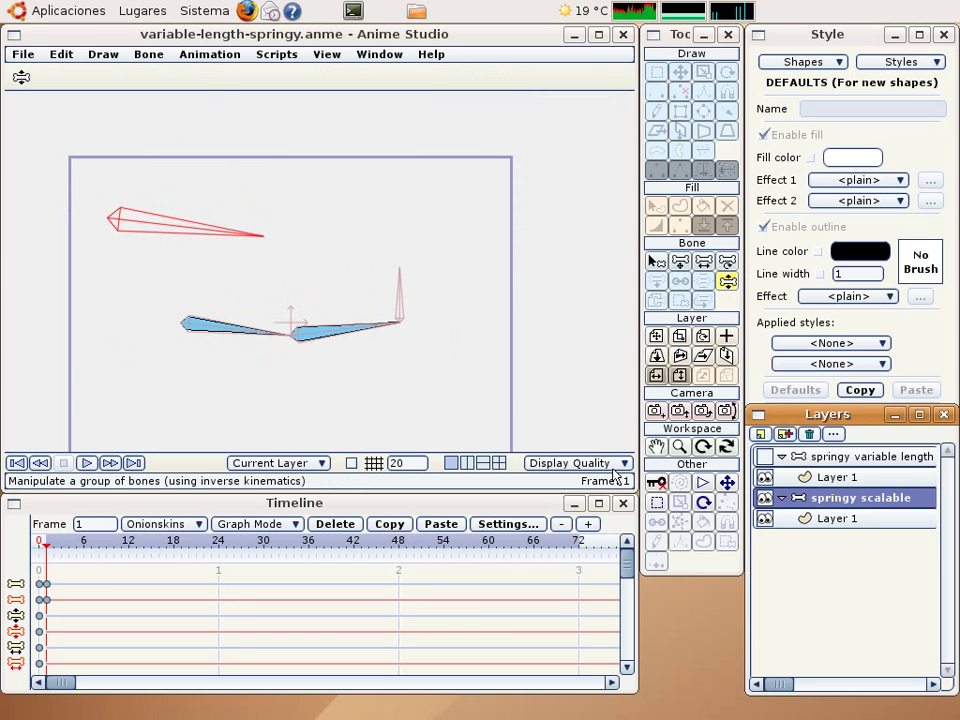
drag(265, 241, 269, 213)
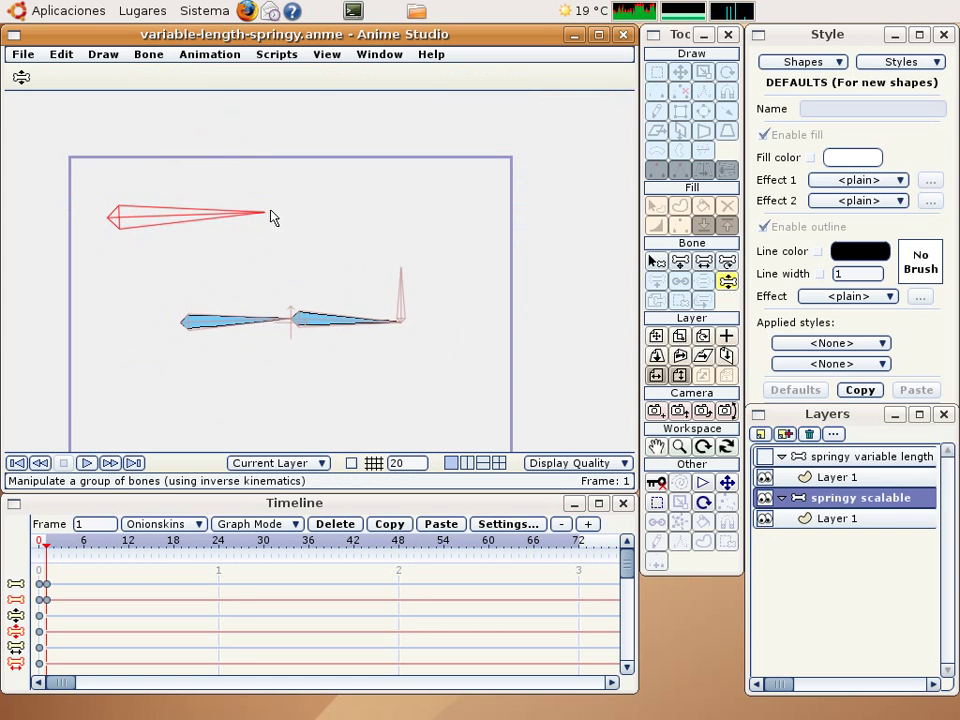
click(704, 261)
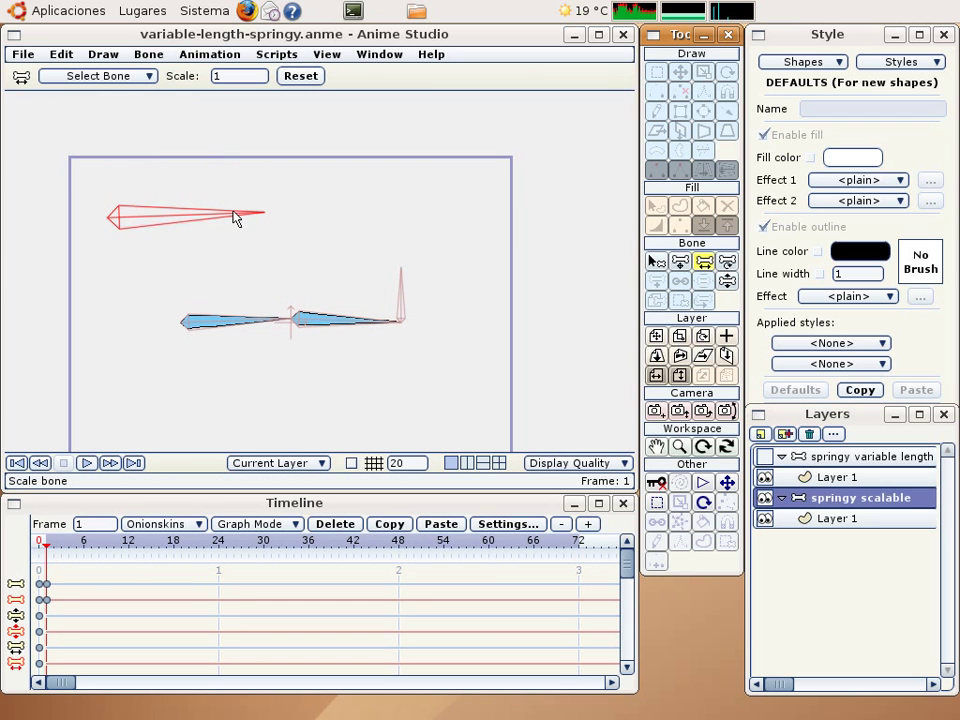
Scale the master bone longer to stretch the chain, then swing it to bend.
drag(247, 220, 291, 225)
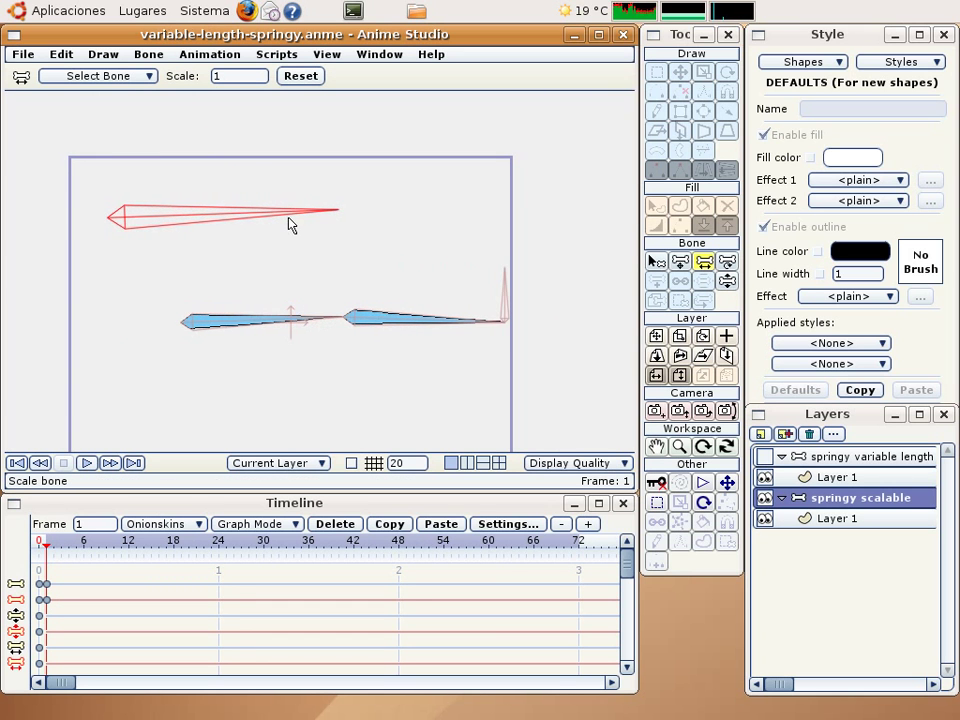
click(728, 281)
drag(307, 219, 266, 263)
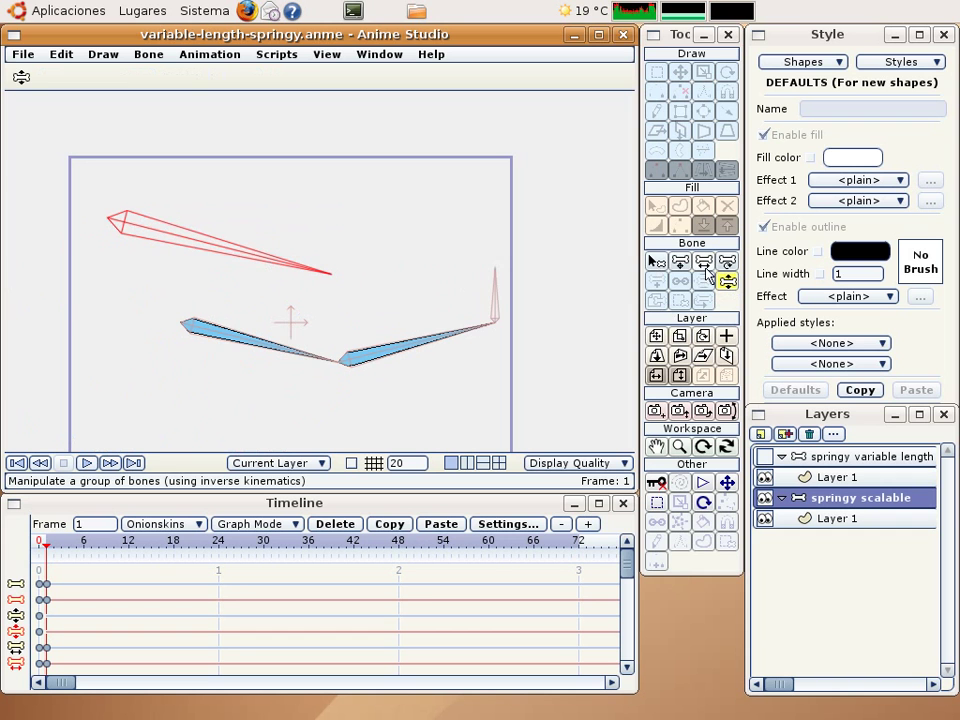
Scale the master bone shorter to shrink the chain, then swing it to test.
click(704, 262)
drag(330, 288, 136, 233)
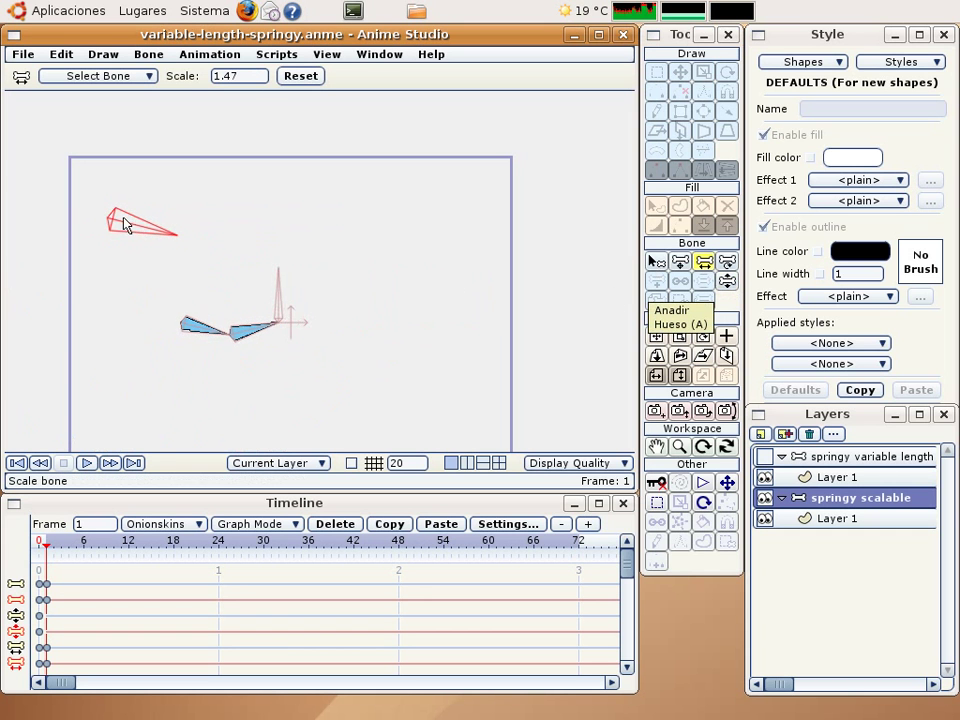
key(z)
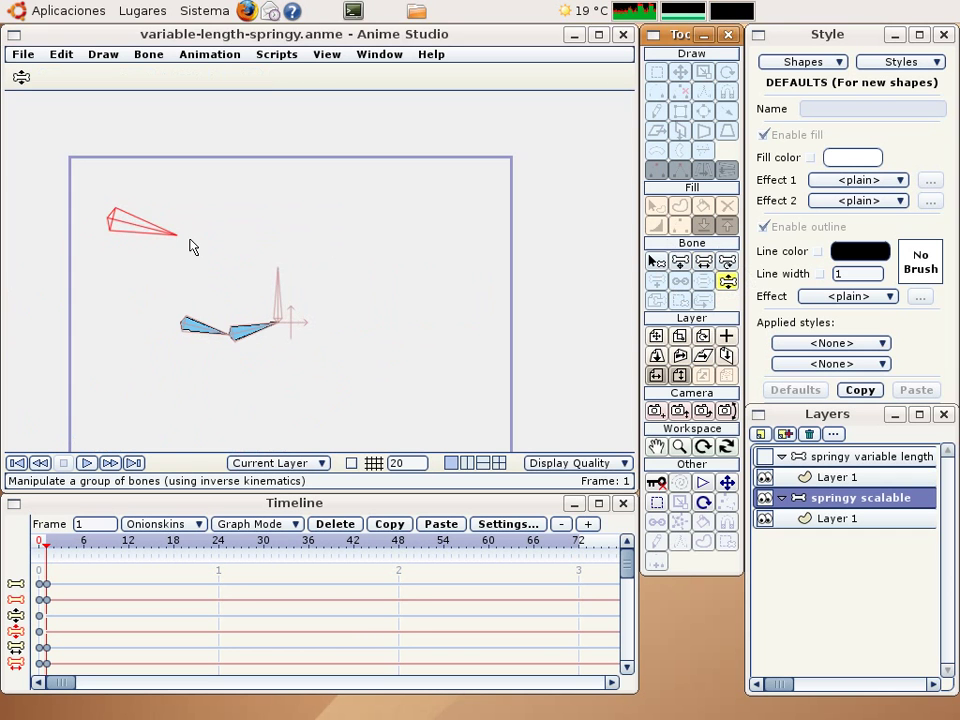
drag(193, 247, 161, 249)
At frame 24, lengthen the master bone and swing it upward.
click(87, 463)
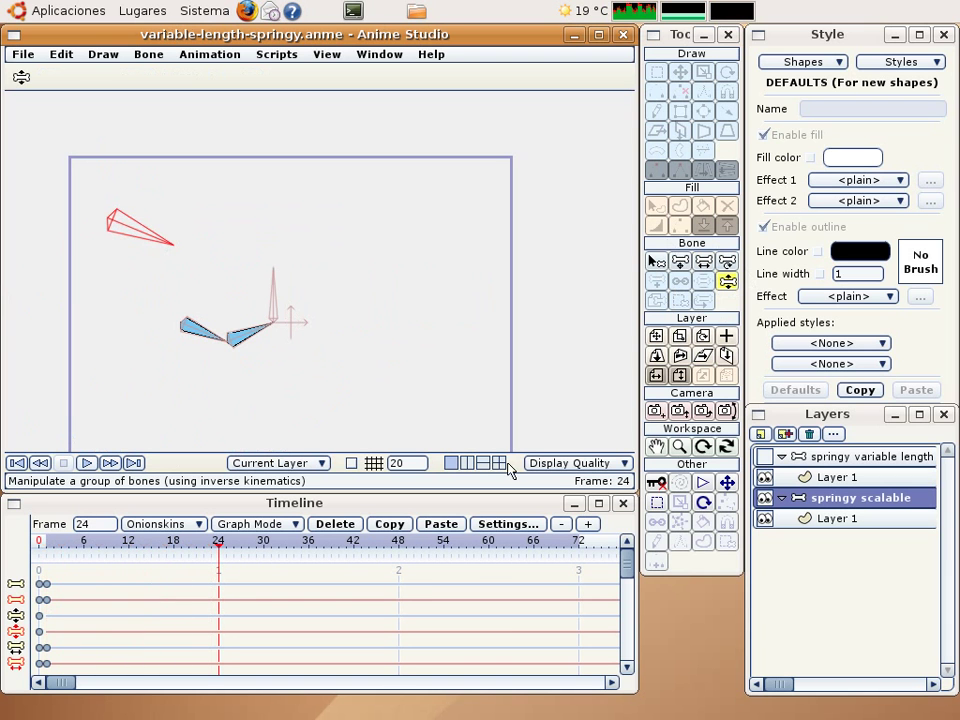
click(704, 261)
drag(172, 262, 369, 279)
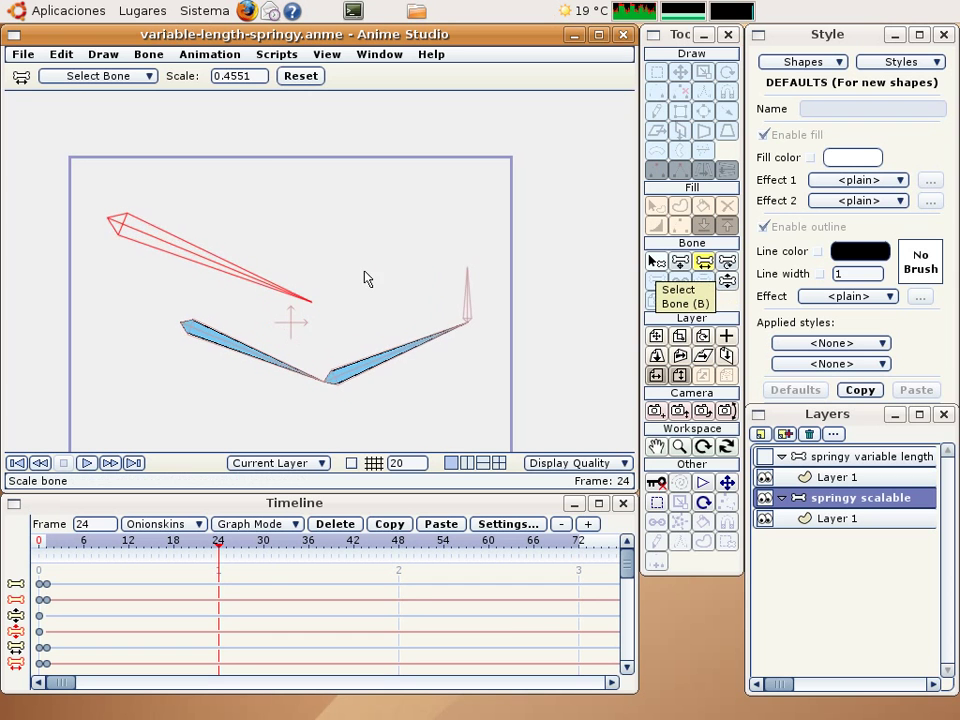
key(z)
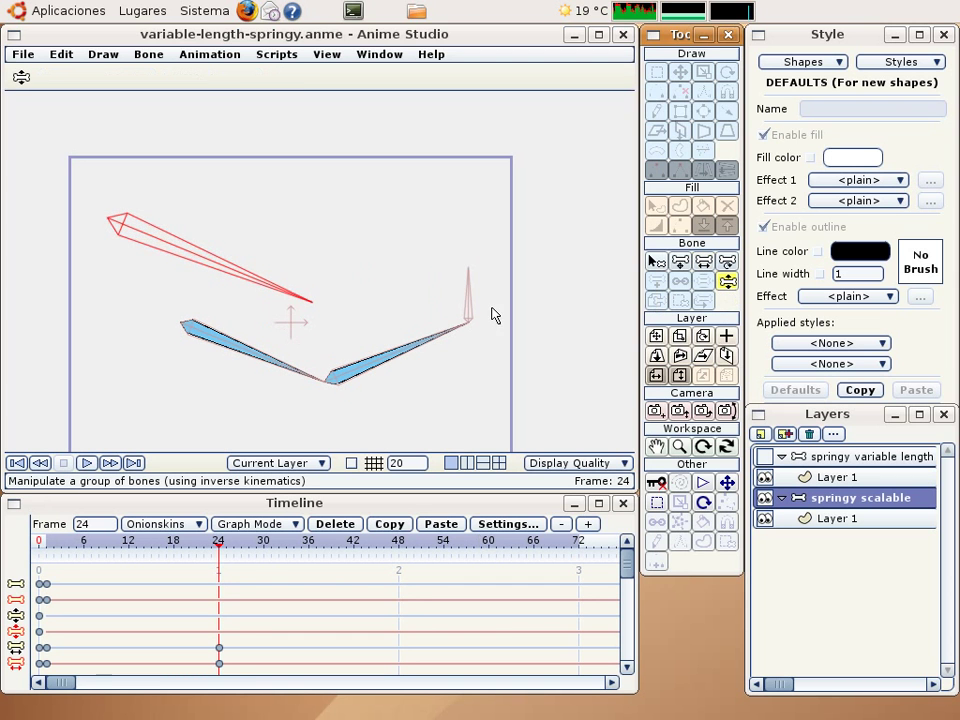
drag(285, 305, 334, 139)
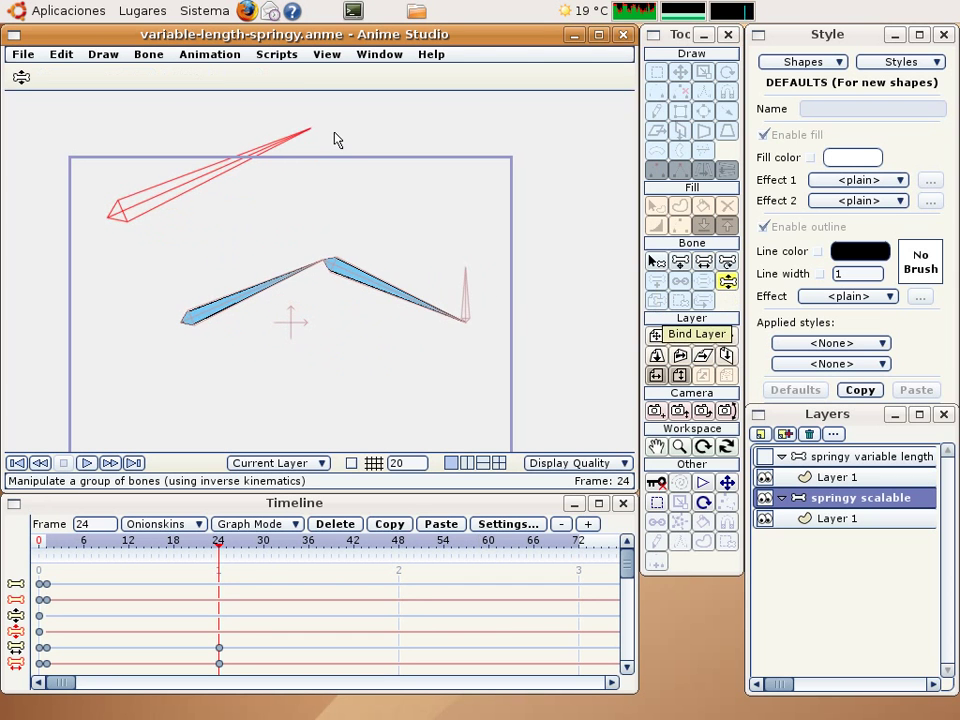
Step through the springy swing frame by frame, then marquee-select all bone keyframes in the timeline.
key(Left)
key(Left)
key(Left)
key(Left)
key(Left)
key(Left)
key(Left)
key(Left)
key(Left)
key(Left)
key(Left)
key(Left)
key(Left)
key(Left)
key(Left)
key(Left)
key(Left)
key(Left)
key(Left)
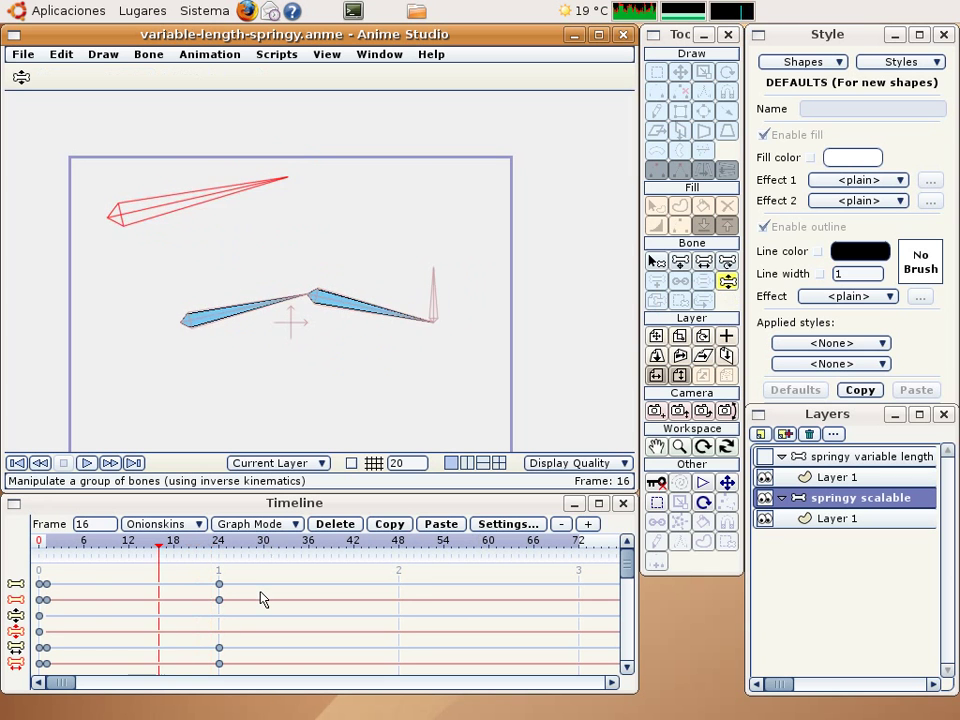
key(Left)
key(Left)
key(Left)
key(Left)
key(Left)
key(Right)
key(Right)
key(Right)
key(Right)
key(Right)
key(Right)
key(Right)
key(Right)
key(Right)
key(Right)
key(Right)
key(Right)
key(Right)
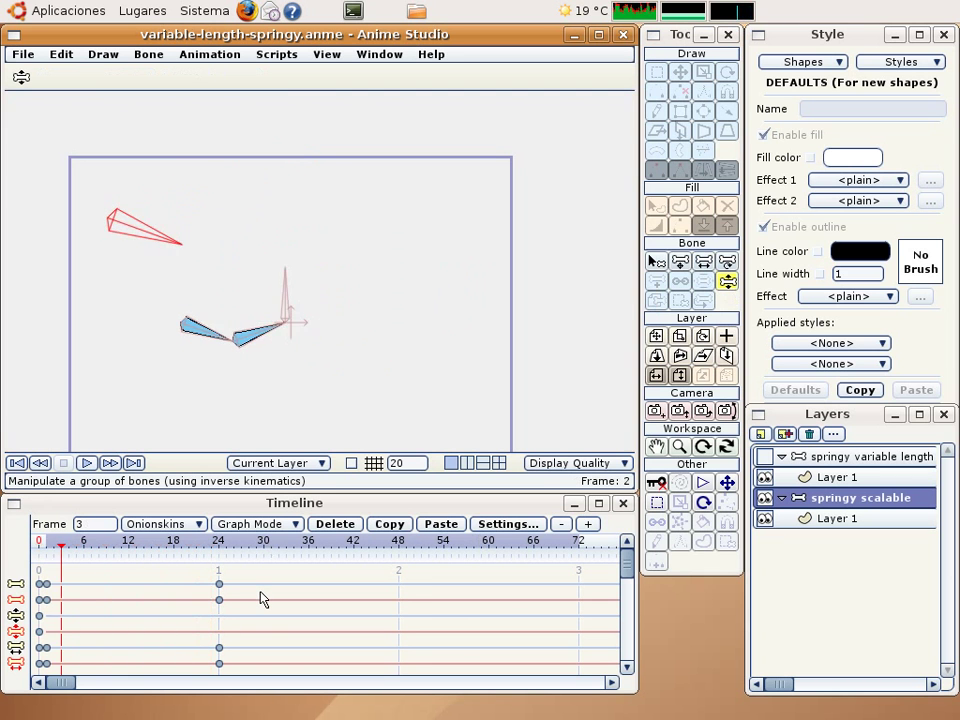
key(Right)
key(Right)
key(Right)
key(Right)
key(Right)
key(Right)
key(Right)
key(Right)
key(Right)
key(Right)
key(Right)
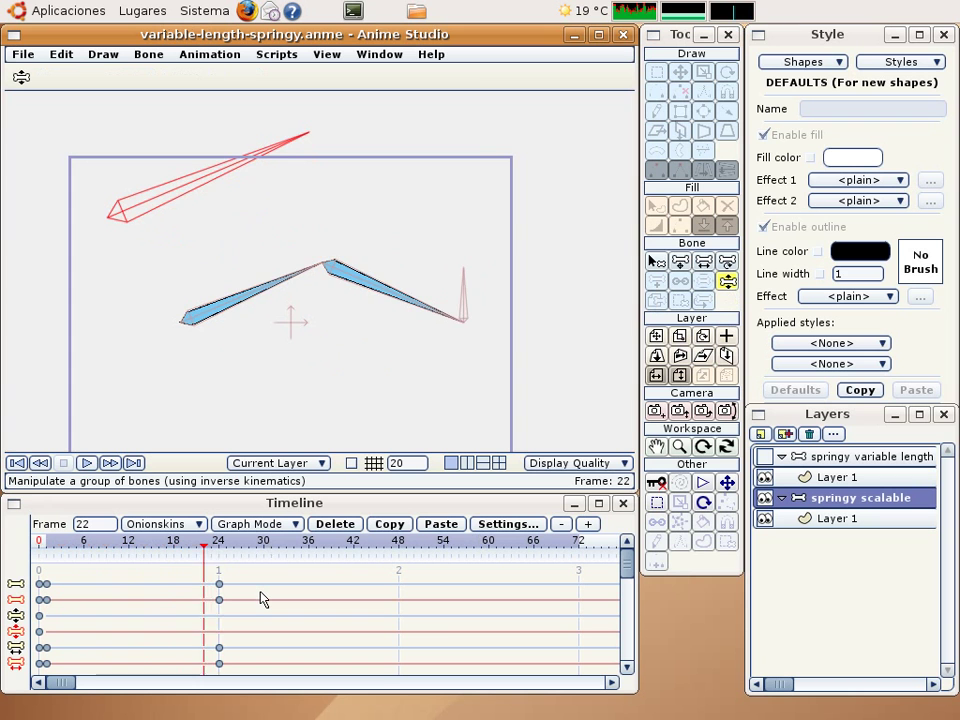
key(Left)
key(Left)
key(Left)
key(Left)
key(Left)
key(Left)
key(Left)
key(Left)
key(Left)
key(Left)
key(Left)
key(Left)
key(Left)
key(Left)
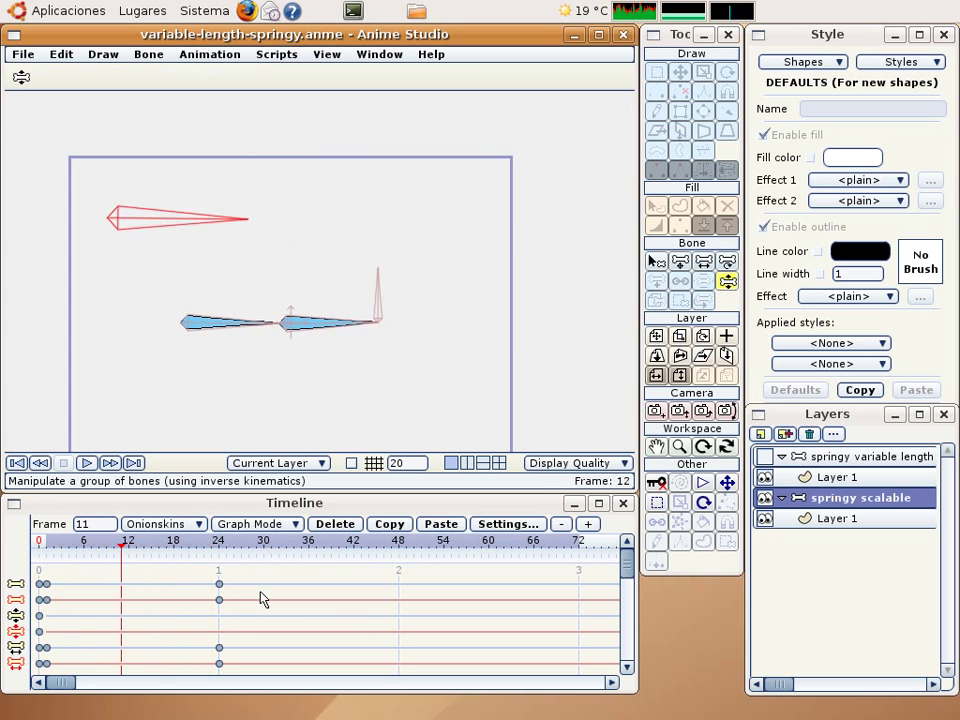
key(Right)
key(Right)
key(Right)
key(Right)
key(Right)
key(Right)
key(Right)
key(Right)
key(Right)
key(Right)
key(Right)
key(Right)
key(Right)
key(Right)
key(Right)
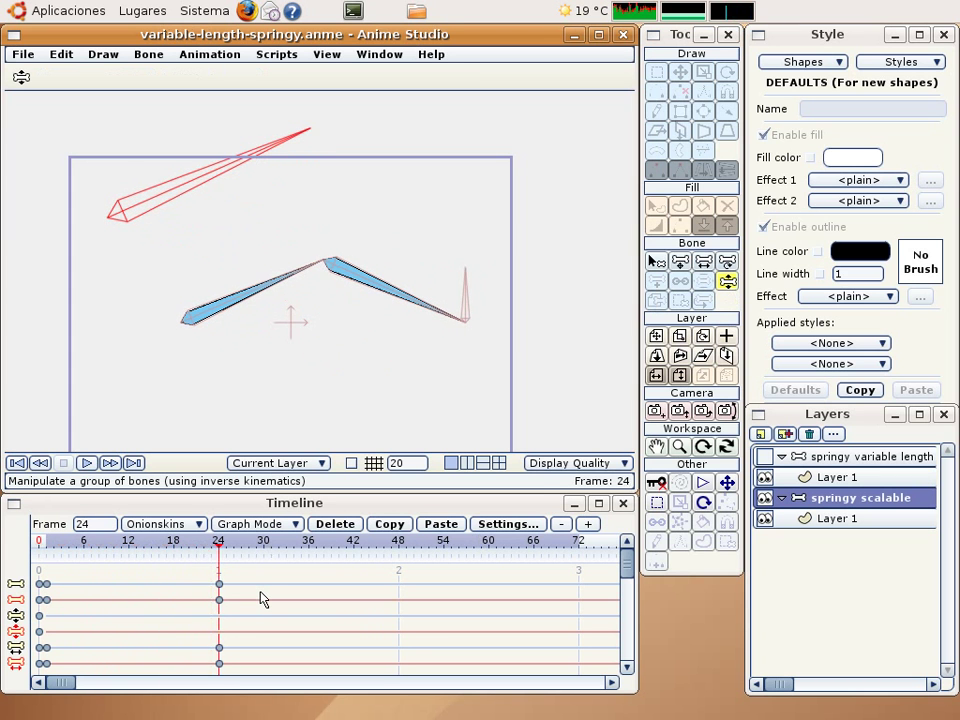
drag(256, 576, 40, 686)
Delete the selected bone keyframes so the chain returns straight, then pick the Scale Bone tool.
click(350, 526)
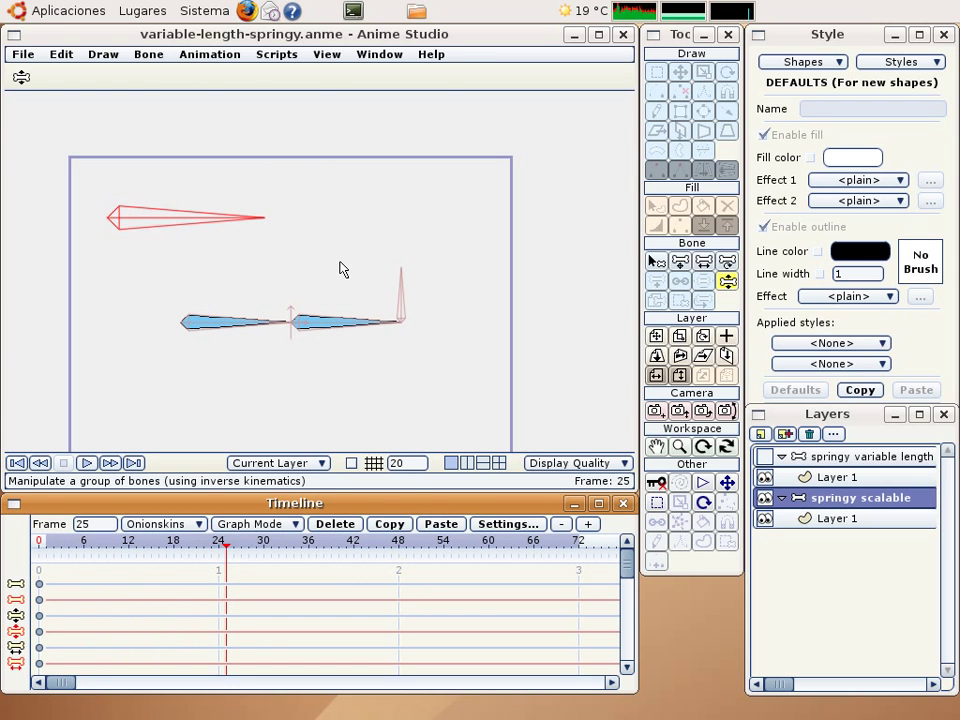
click(655, 262)
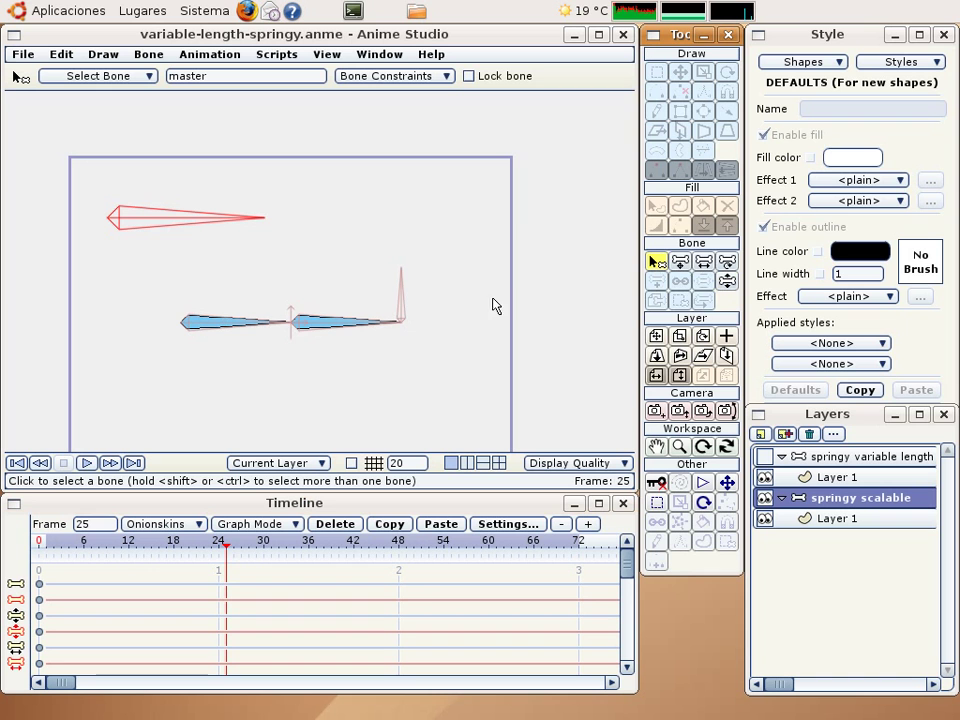
scroll(336, 568, up, 6)
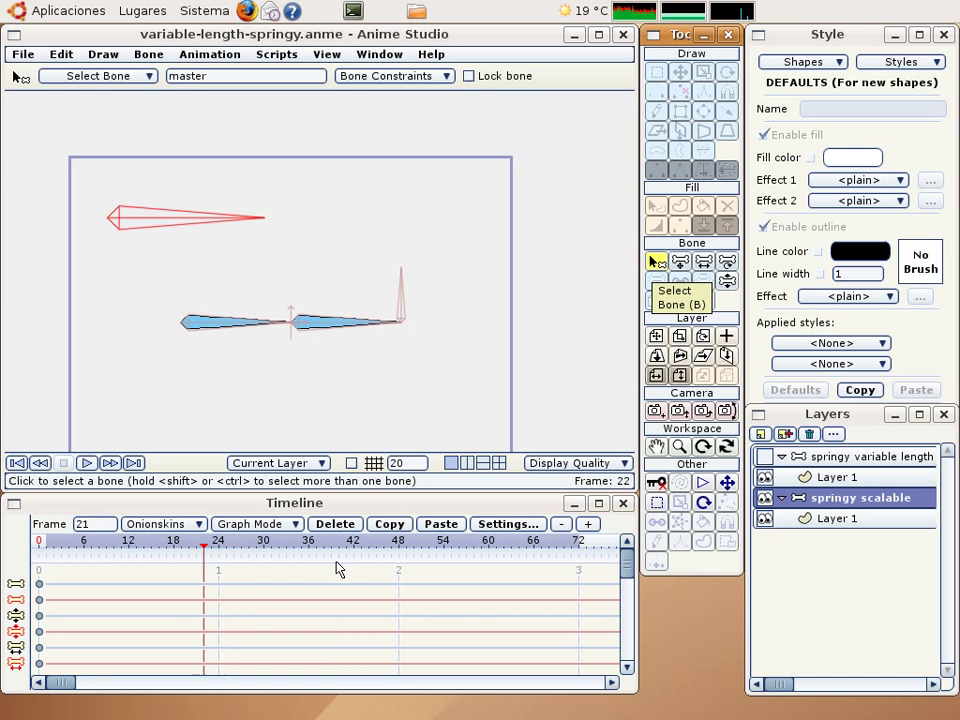
scroll(336, 568, down, 5)
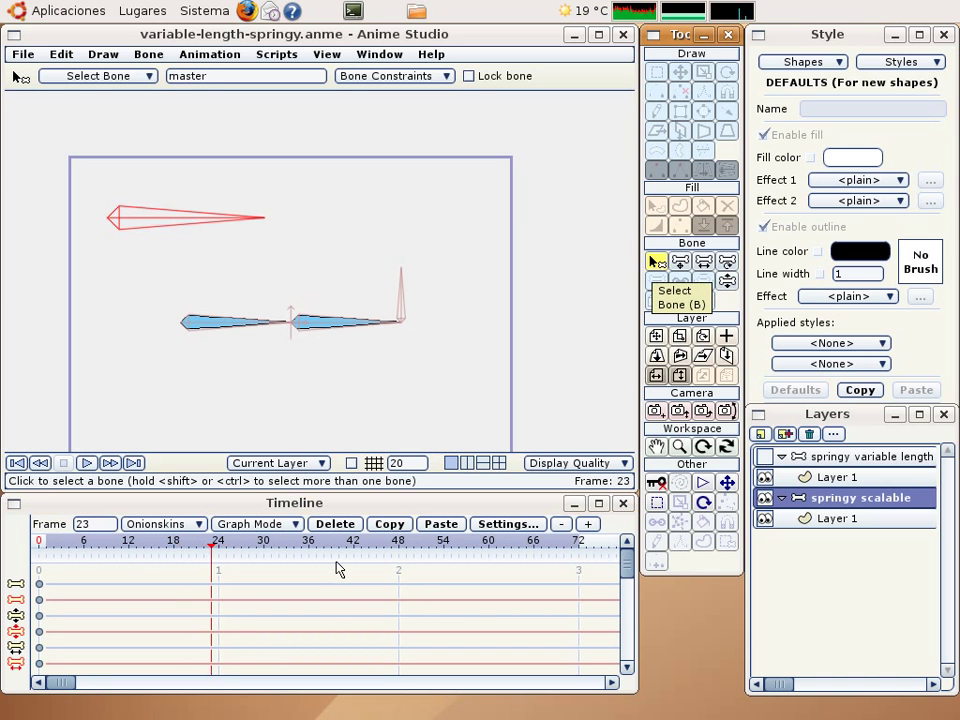
click(704, 262)
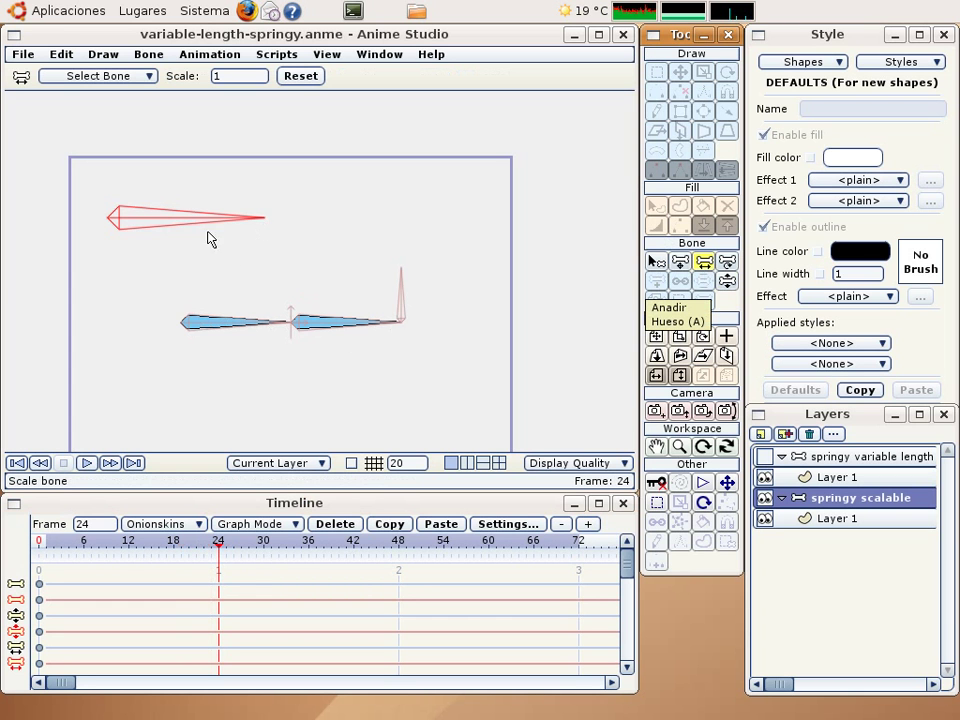
drag(272, 225, 384, 236)
drag(127, 230, 230, 277)
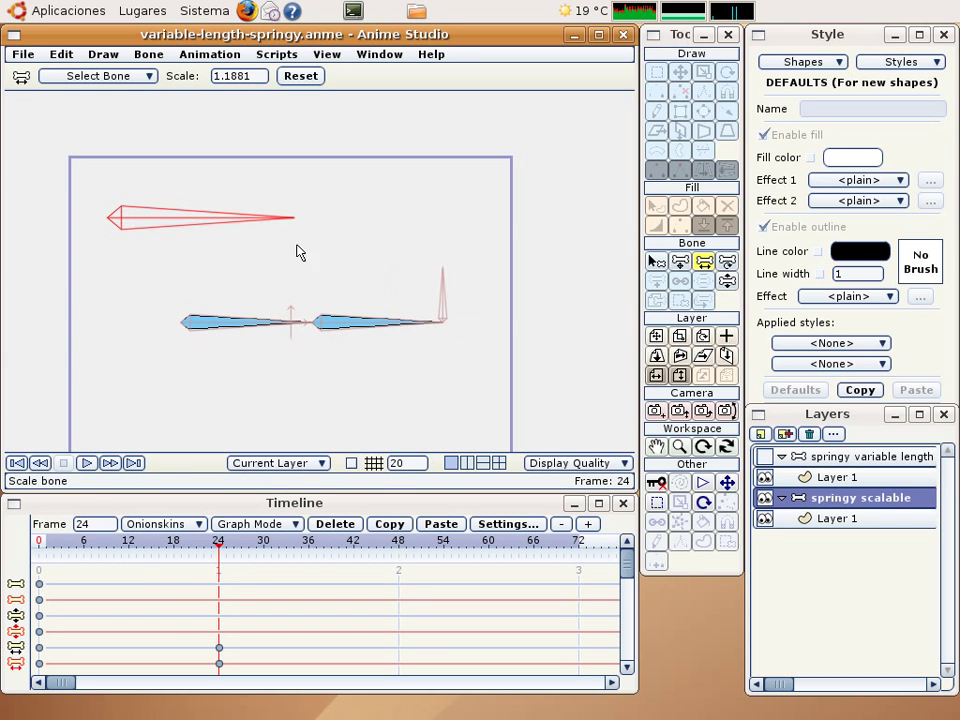
drag(297, 252, 555, 266)
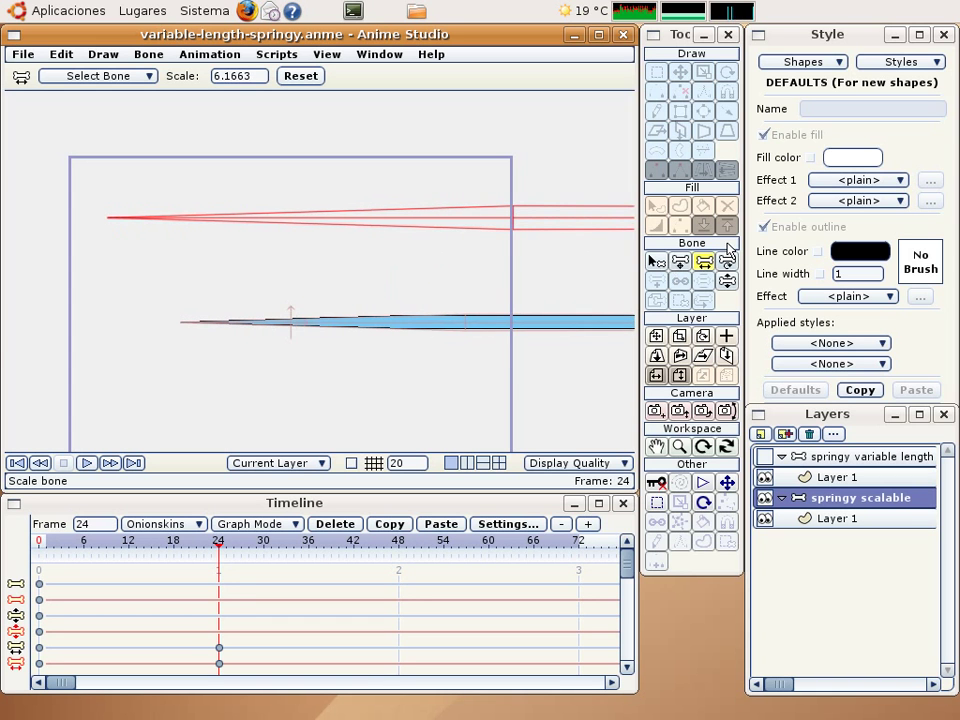
drag(533, 249, 200, 225)
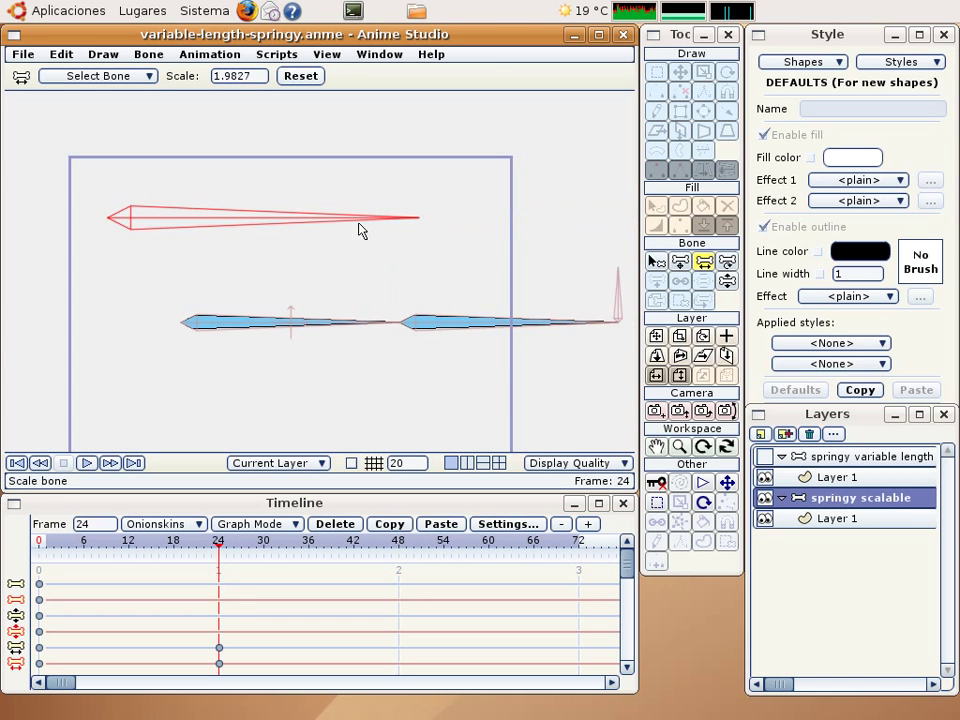
drag(361, 230, 233, 235)
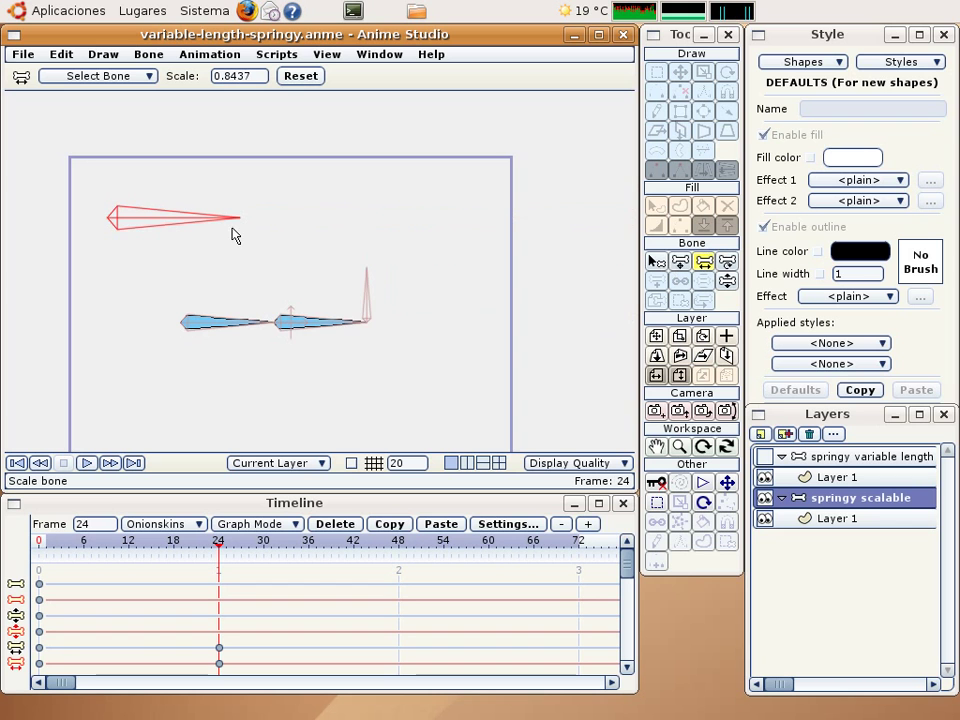
mouse_move(225, 231)
mouse_down()
mouse_move(204, 223)
mouse_move(225, 223)
mouse_up()
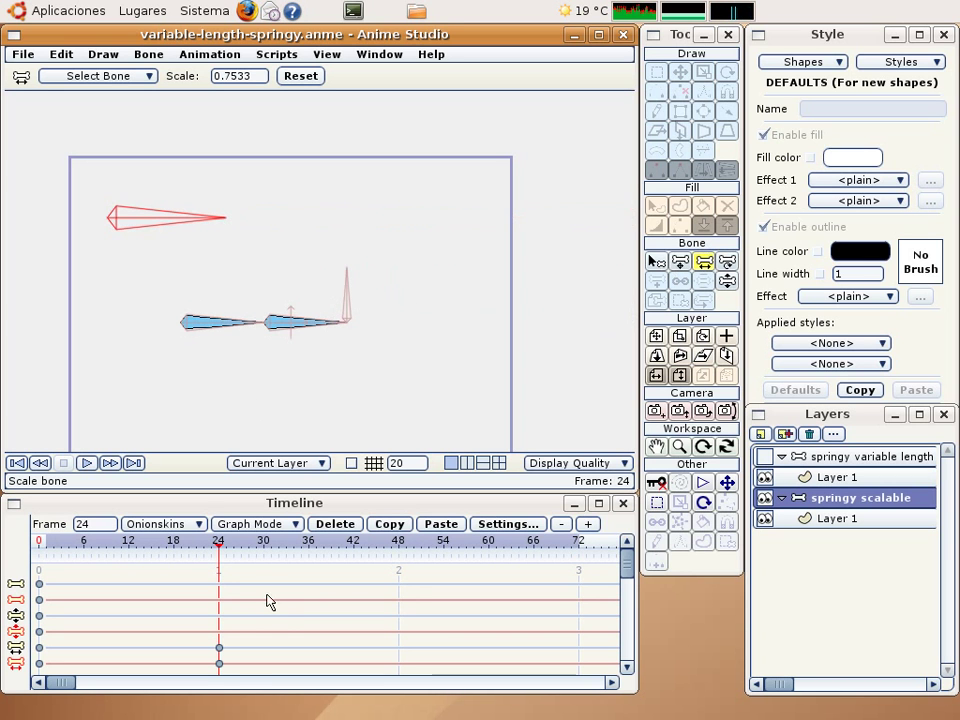
drag(240, 637, 225, 679)
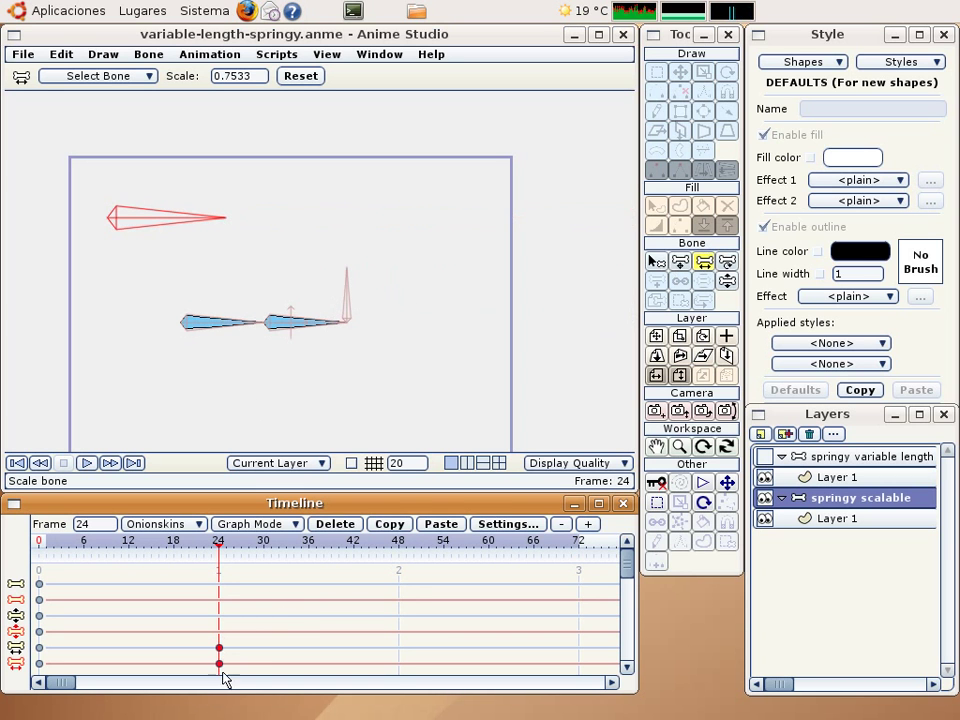
click(348, 530)
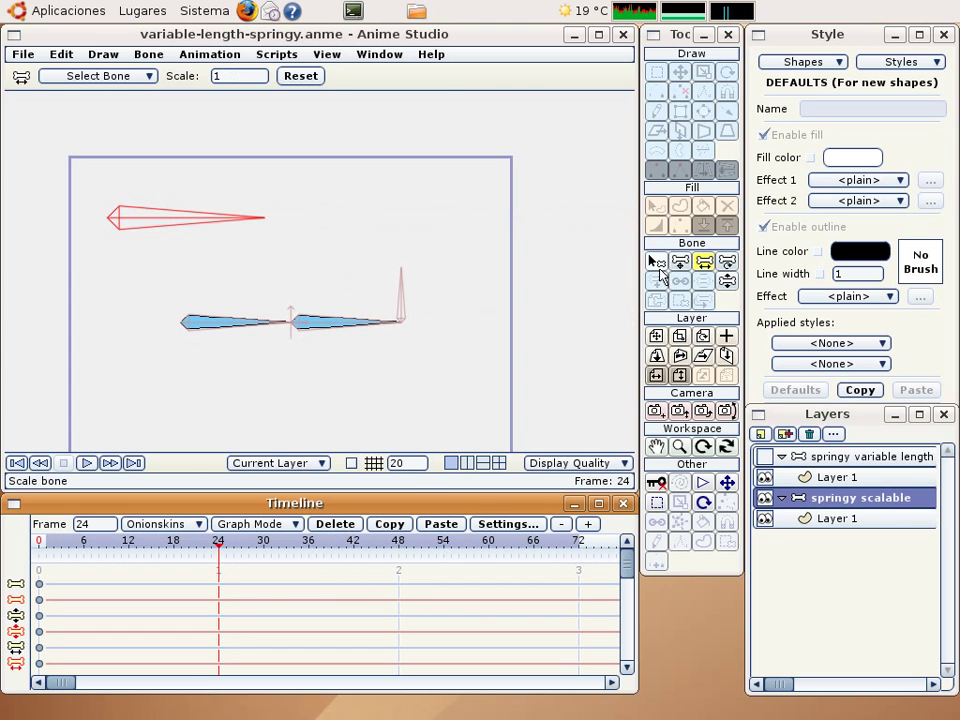
click(598, 336)
key(z)
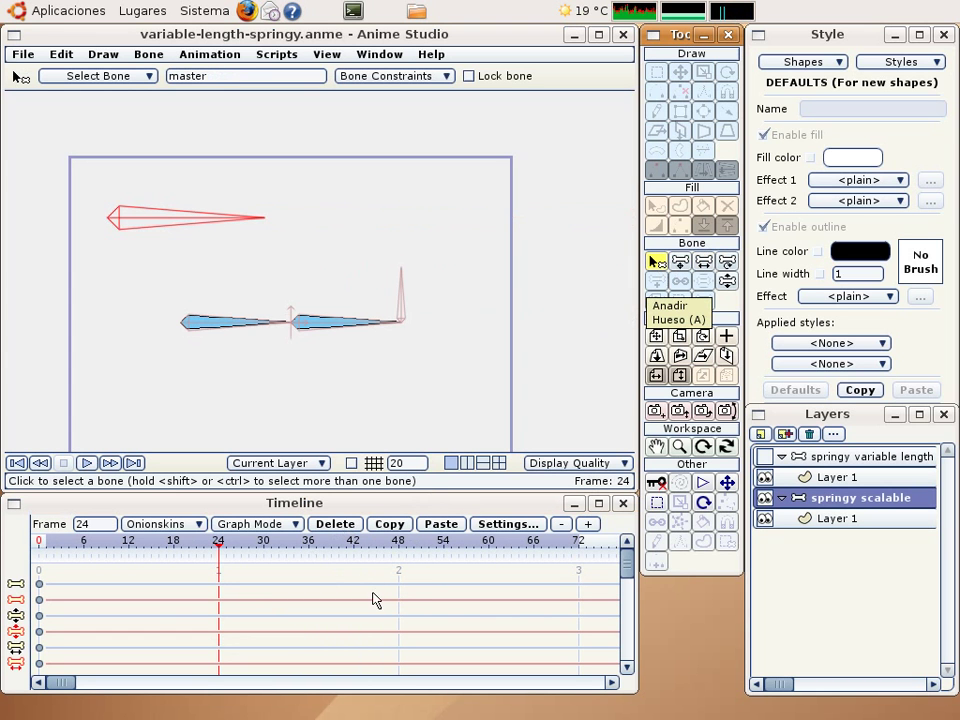
Glance through the Bone menu, then make 'springy variable length' the active layer.
click(149, 54)
key(Escape)
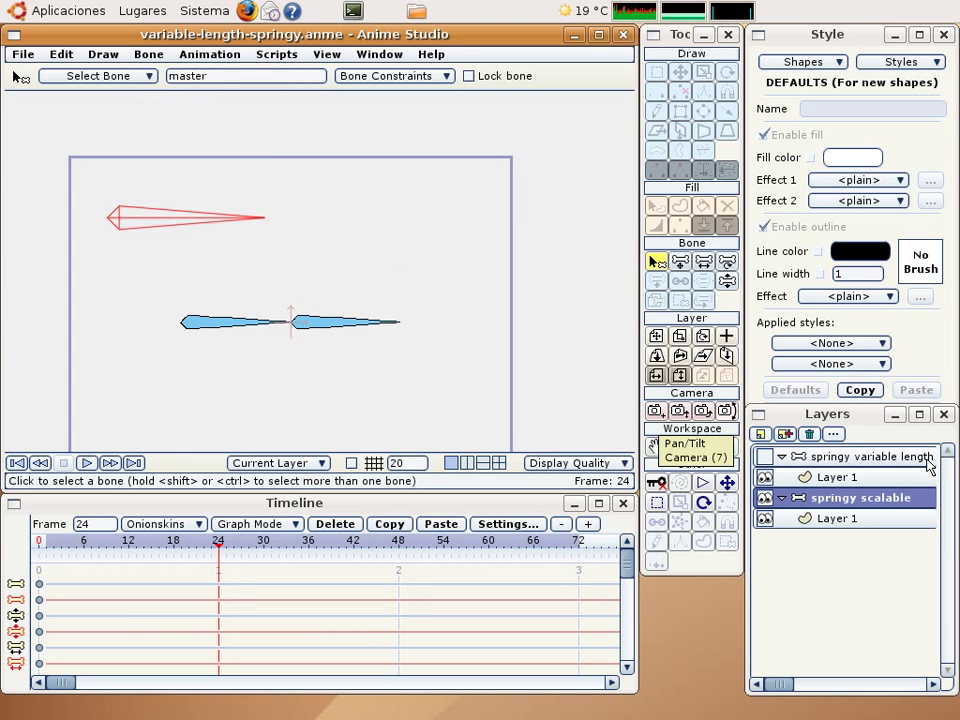
click(826, 458)
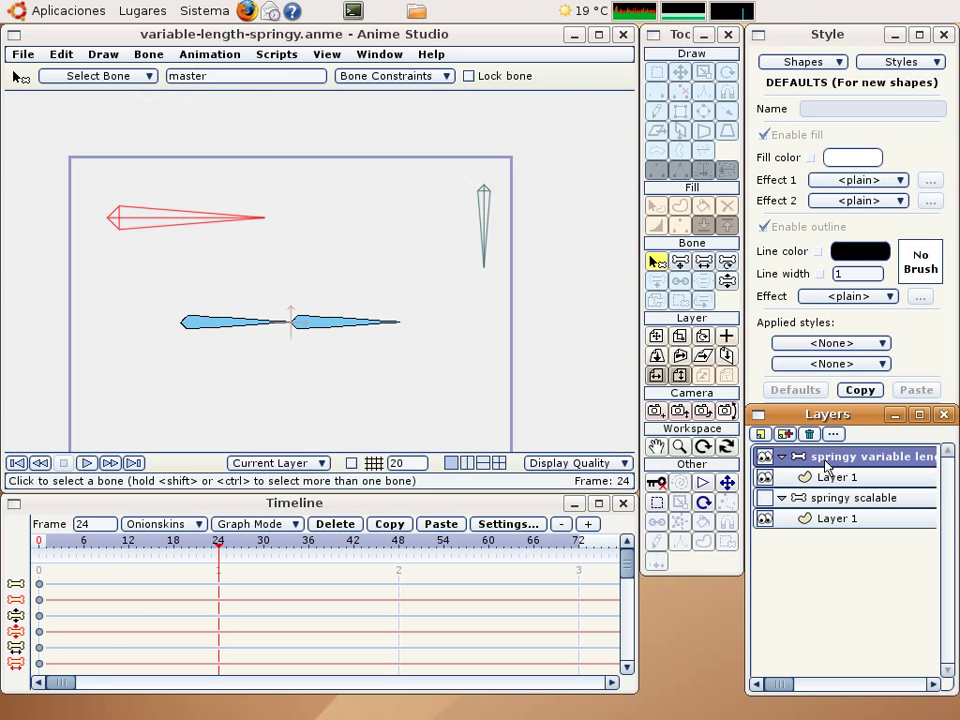